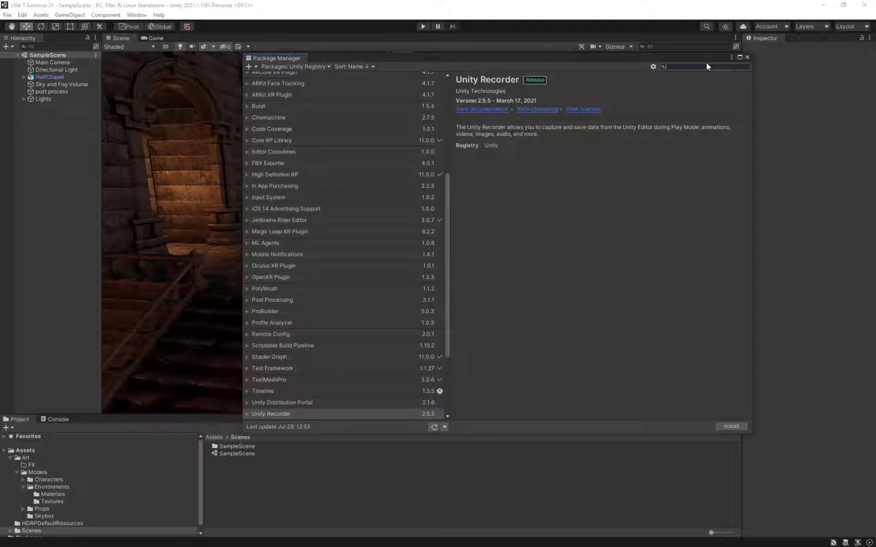
Search the Unity Registry packages for "record", install the Unity Recorder package, and close the Package Manager.
text(record)
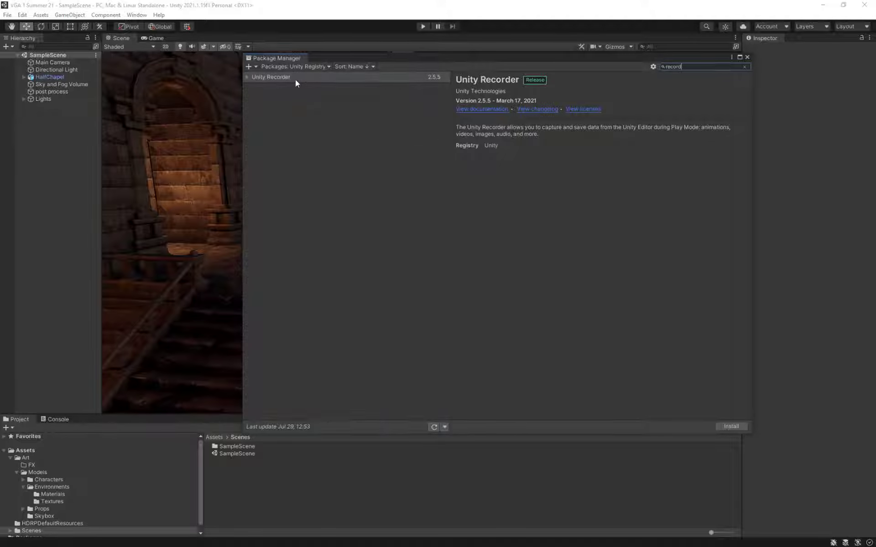
click(296, 79)
click(738, 424)
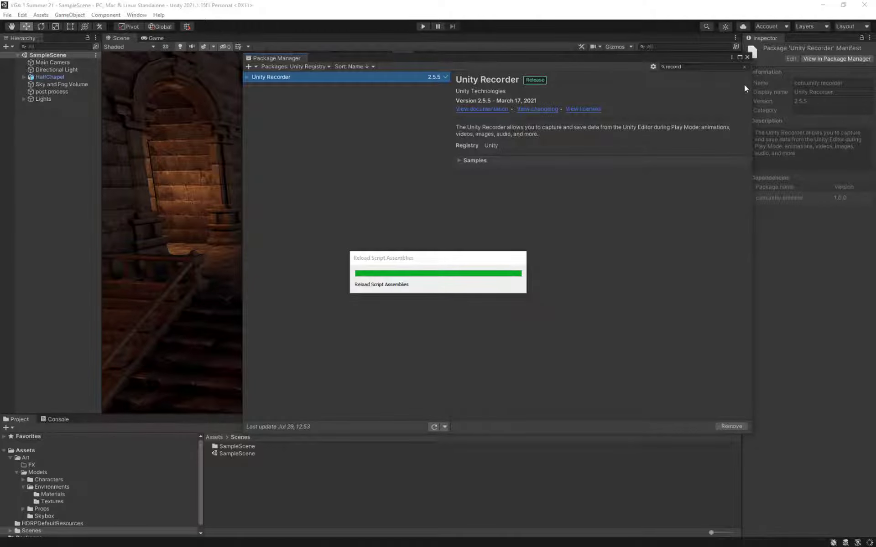
click(747, 57)
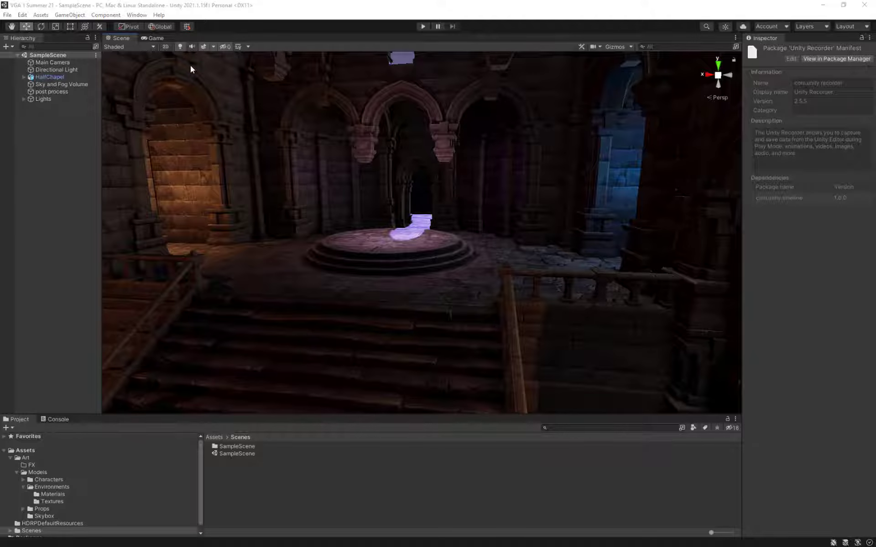
Open the Recorder window and move it aside over the scene view.
click(140, 15)
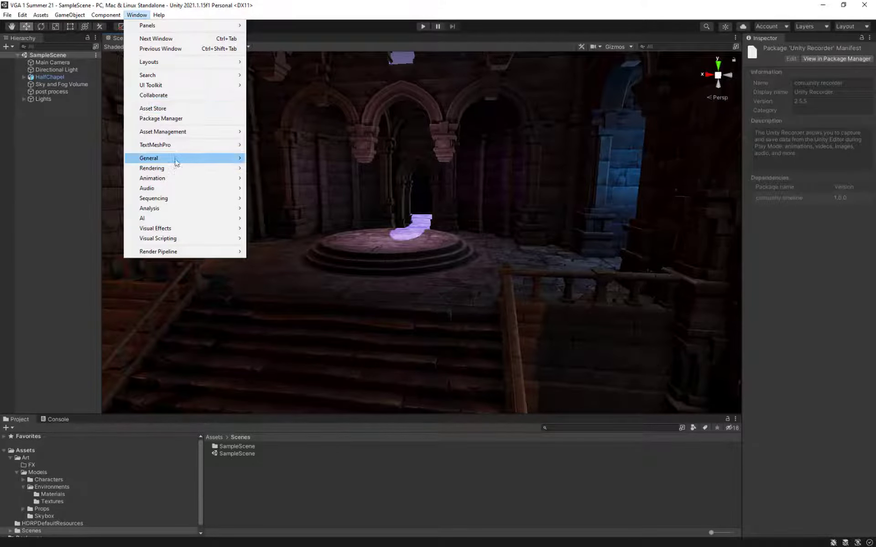
mouse_move(178, 159)
mouse_move(297, 266)
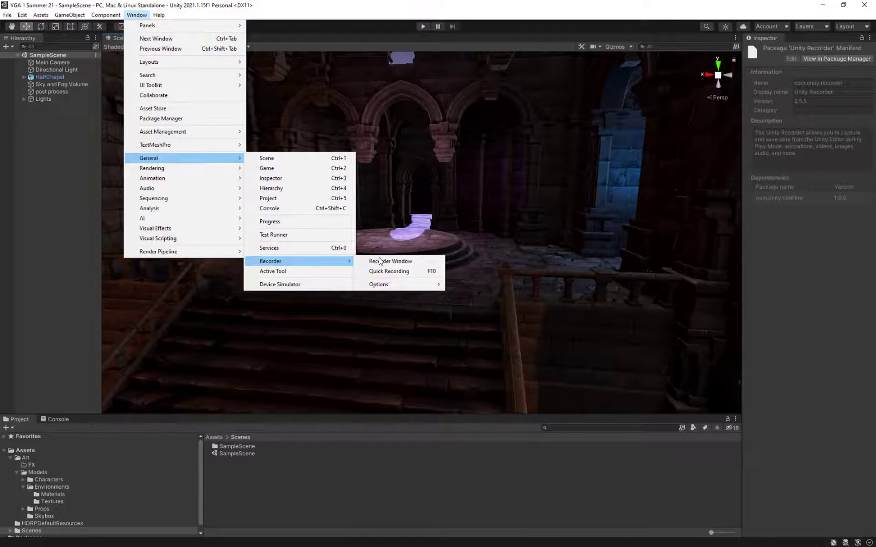
click(409, 264)
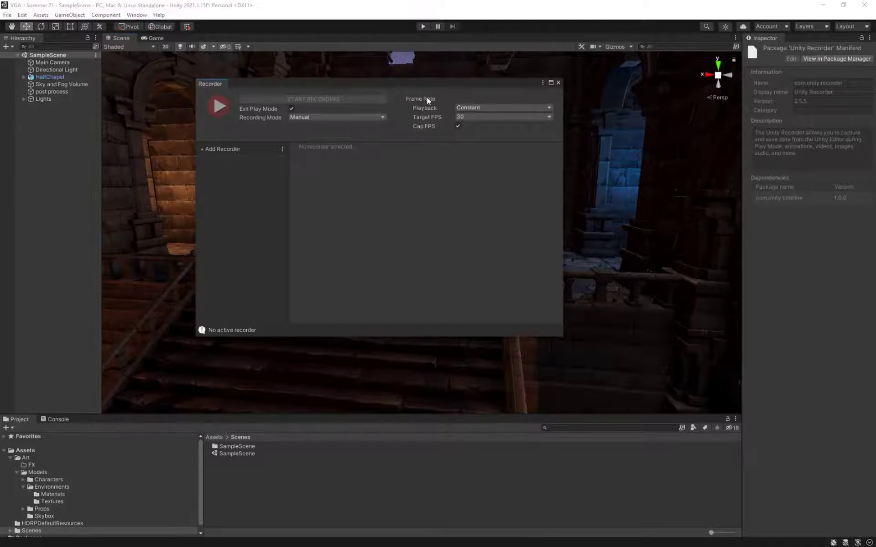
drag(441, 84, 301, 106)
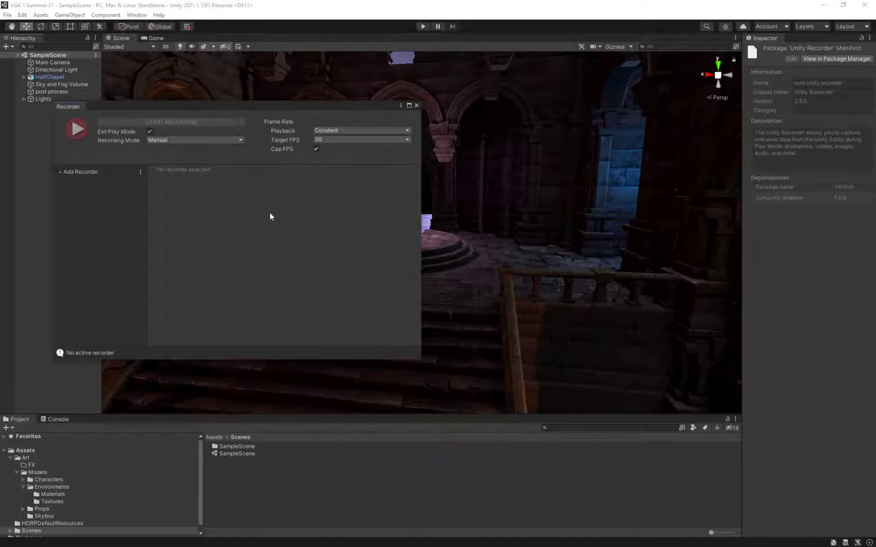
Add an Image Sequence recorder in Single Frame mode, with PNG format and 8K - 4320p output resolution.
click(61, 171)
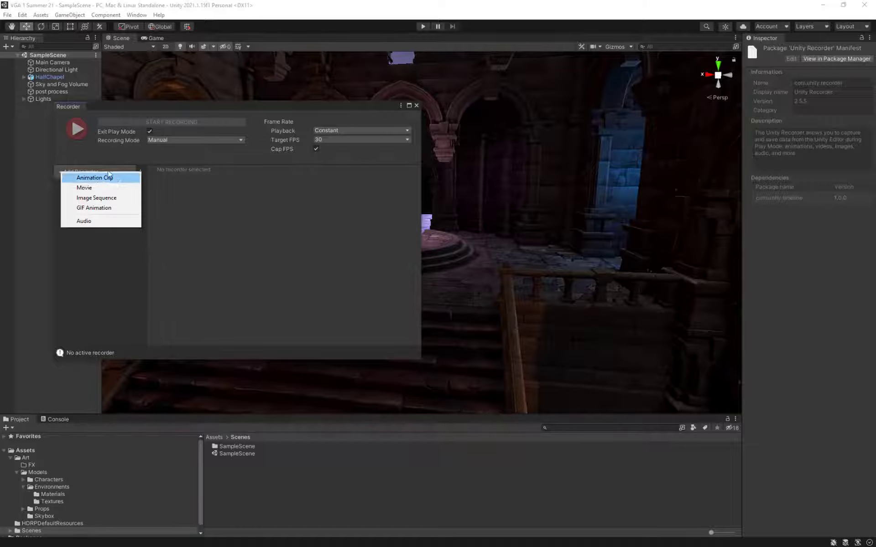
click(108, 198)
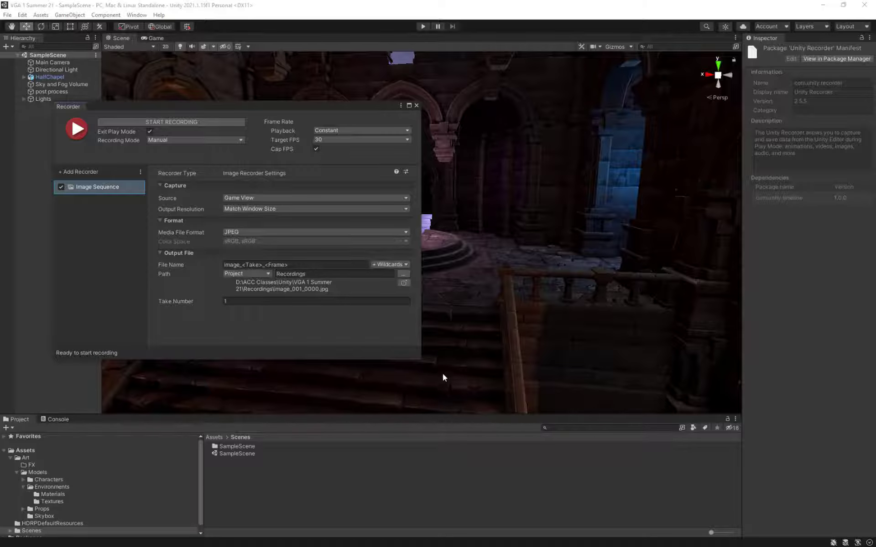
click(248, 233)
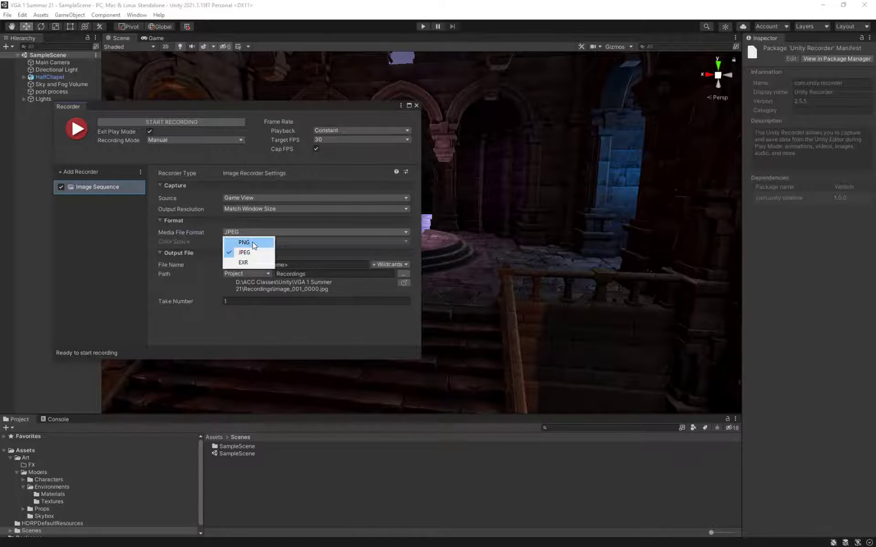
click(235, 241)
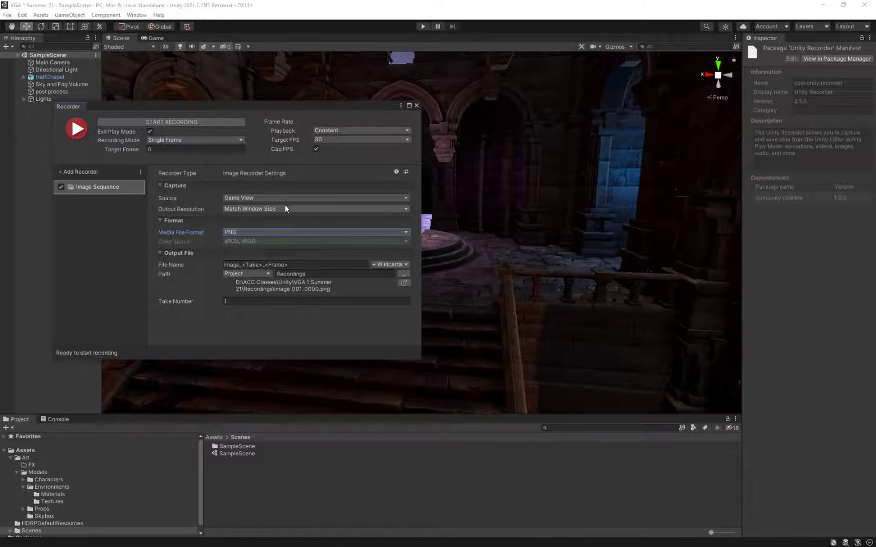
click(284, 206)
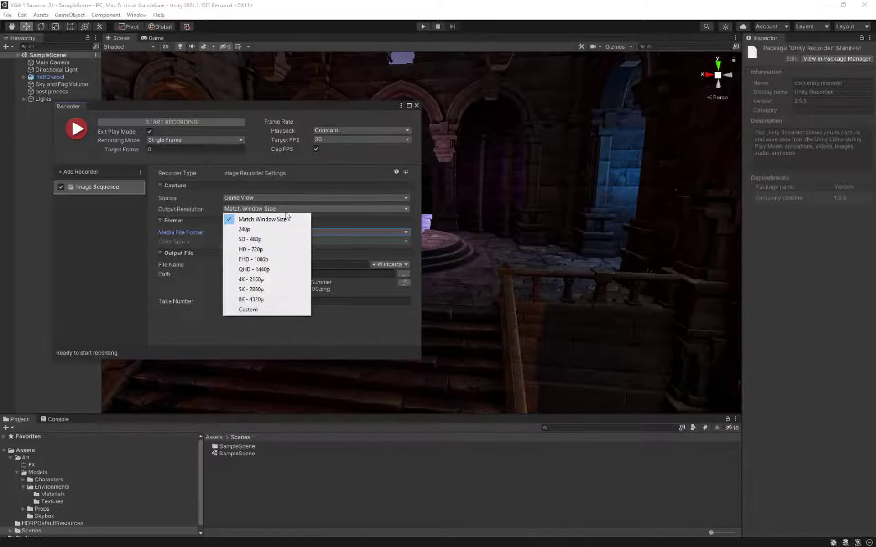
click(264, 299)
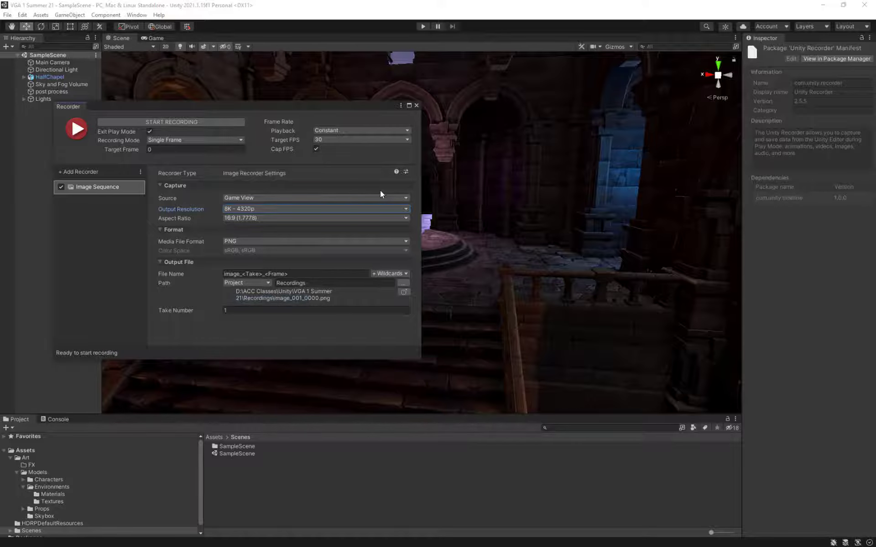
Set the recorder's target frame to 30 and record the single frame.
drag(341, 107, 370, 81)
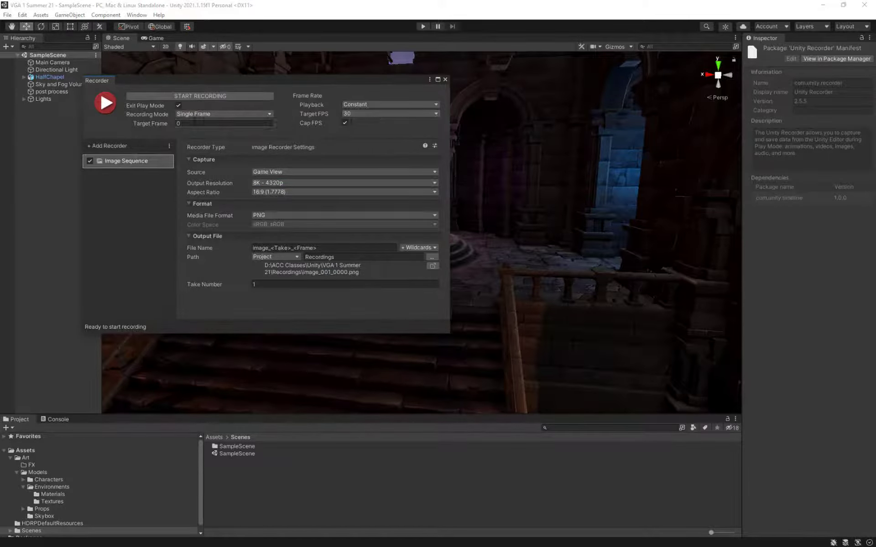
click(187, 125)
click(379, 104)
click(185, 103)
click(192, 124)
text(30)
click(207, 97)
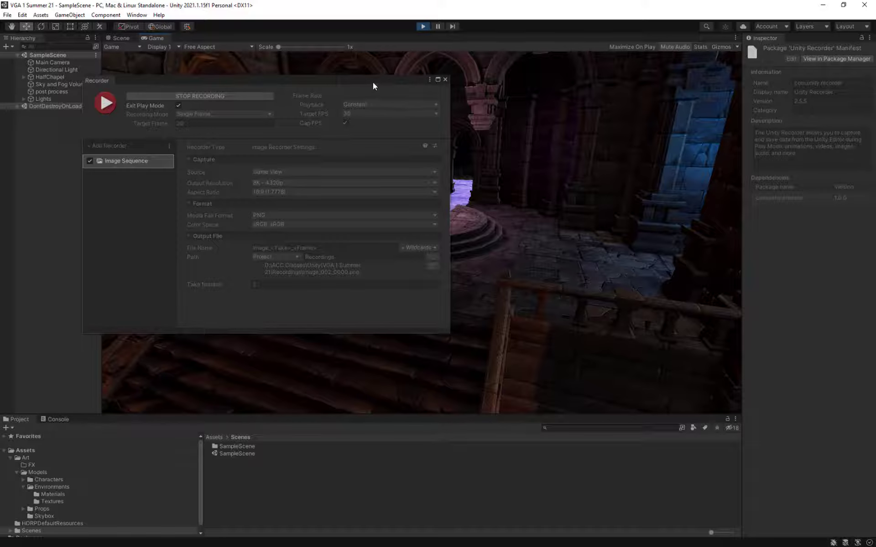
drag(299, 84, 229, 86)
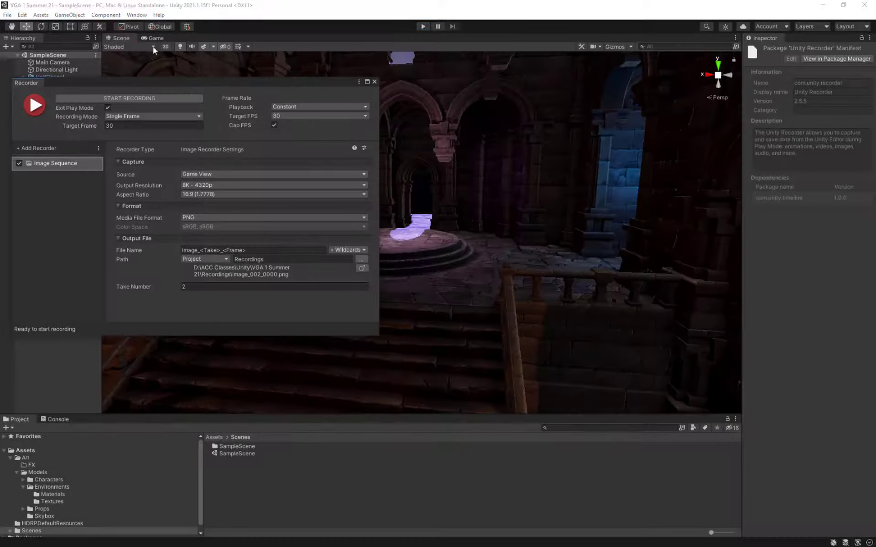
drag(160, 83, 339, 92)
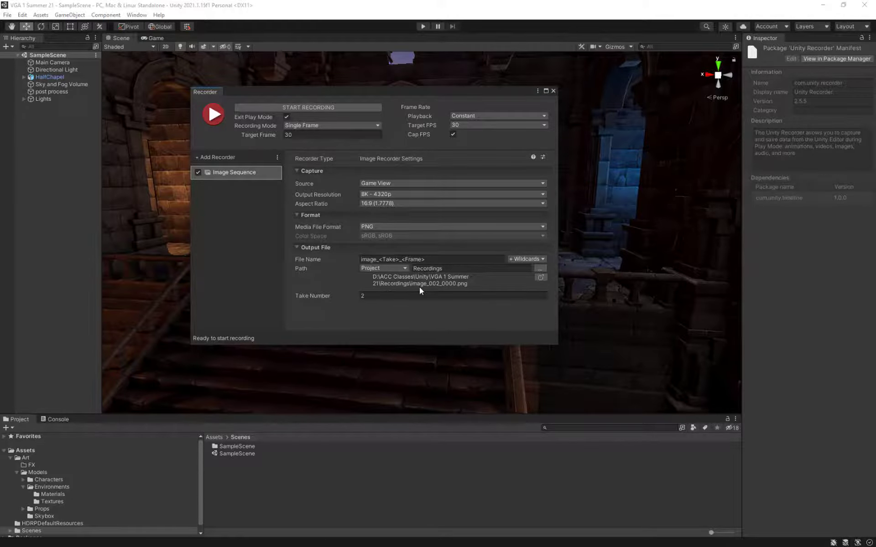
Enlarge the Project area, show the contents of the Assets folder, and collapse its Art folder.
drag(133, 415, 133, 300)
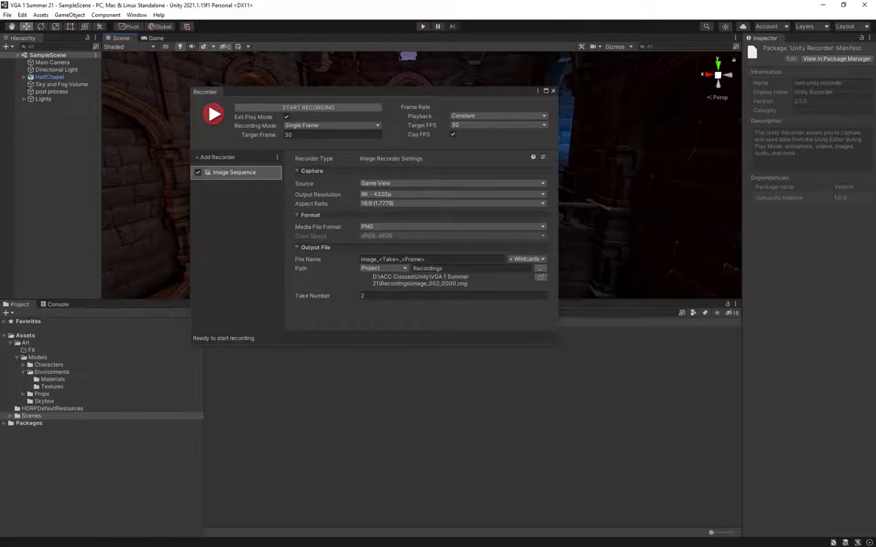
click(21, 346)
click(20, 336)
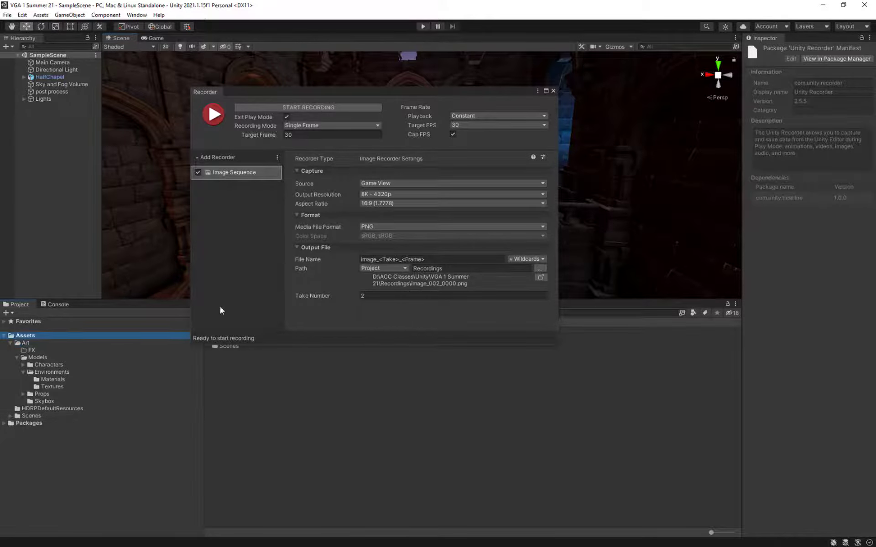
click(10, 343)
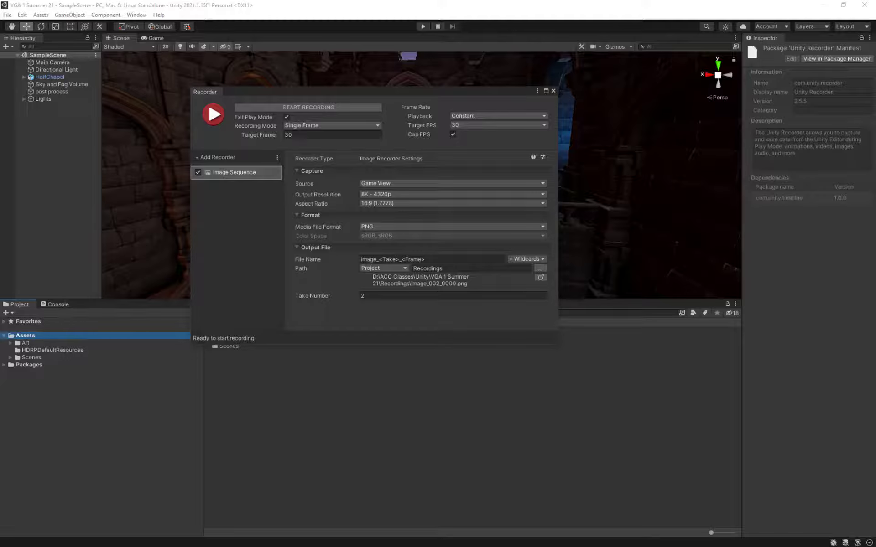
Open the recorder's output location and view image_001_0030.png in the Recordings folder.
click(540, 277)
drag(486, 264, 686, 125)
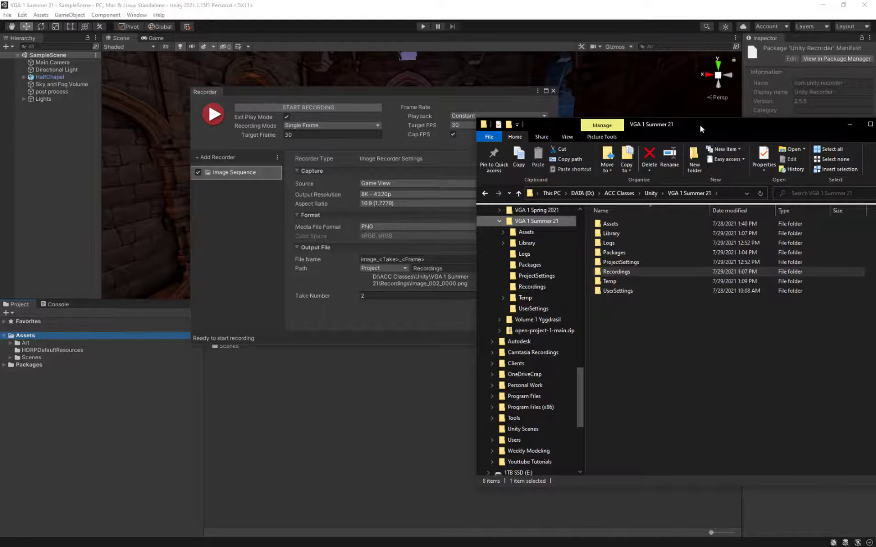
drag(596, 137, 490, 146)
key(alt+Tab)
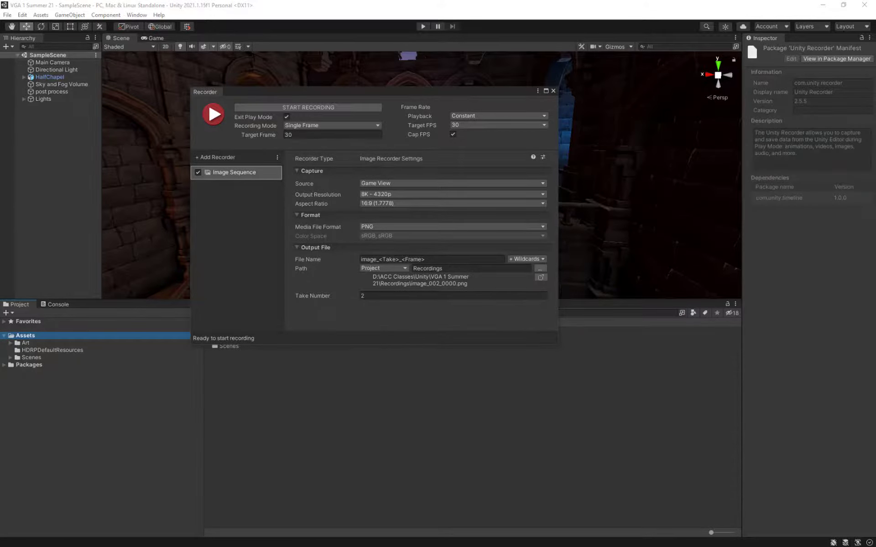
key(alt+Tab)
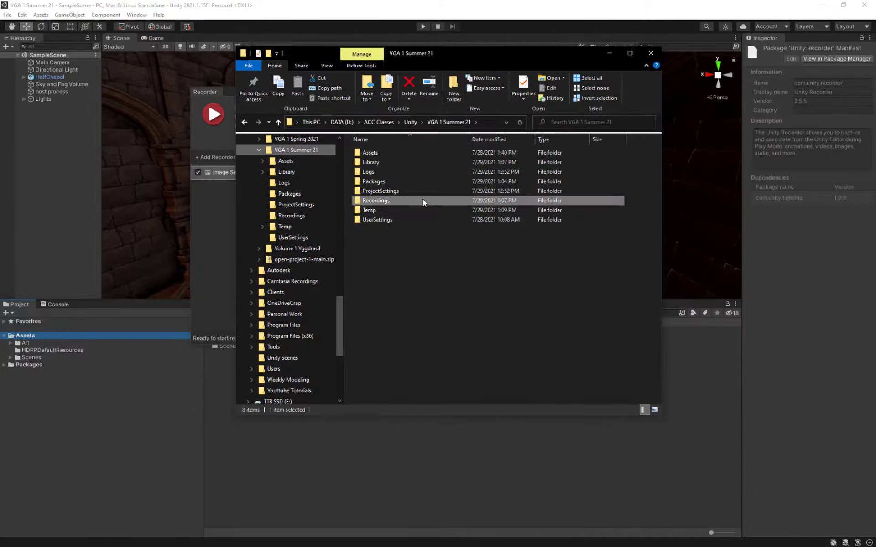
double_click(422, 199)
double_click(382, 155)
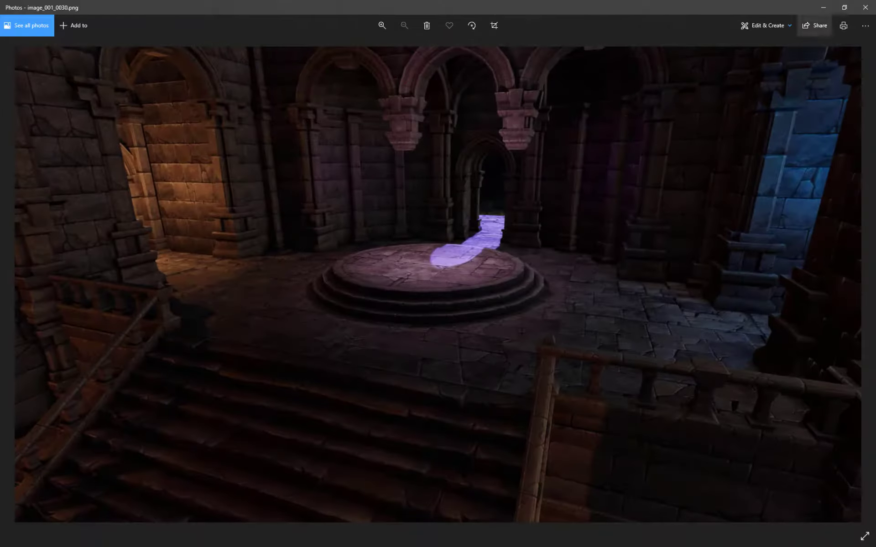
click(865, 8)
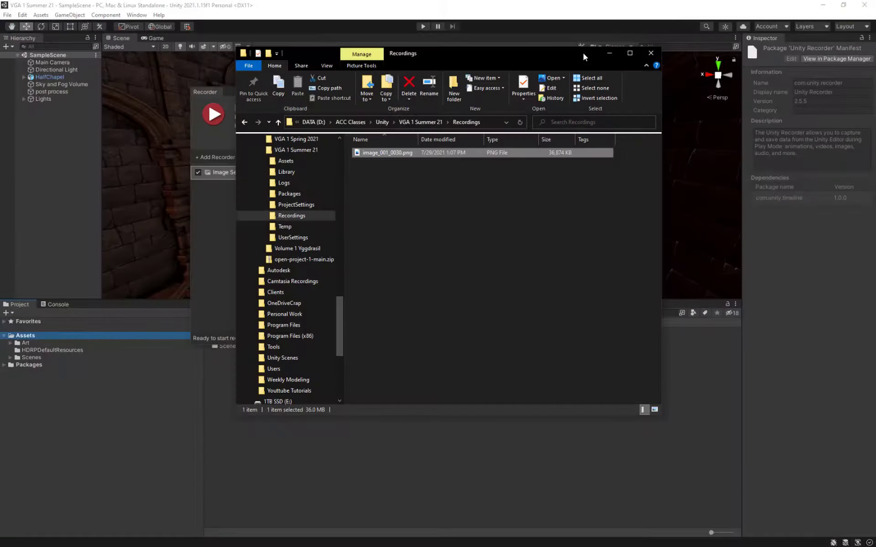
drag(583, 54, 875, 53)
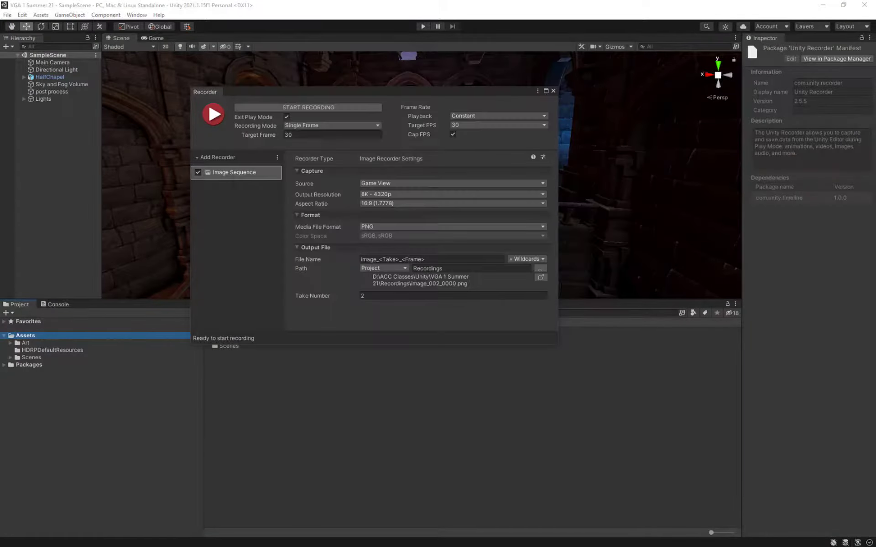
click(374, 125)
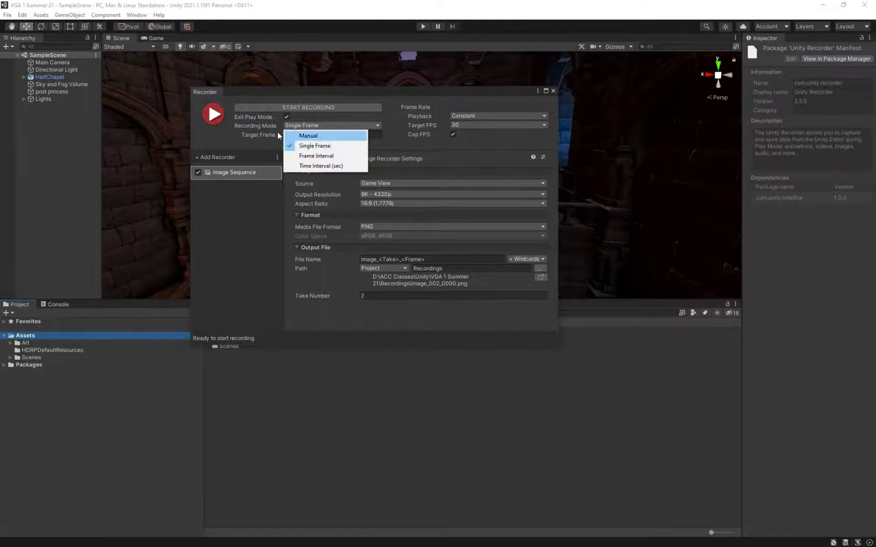
click(436, 145)
click(371, 125)
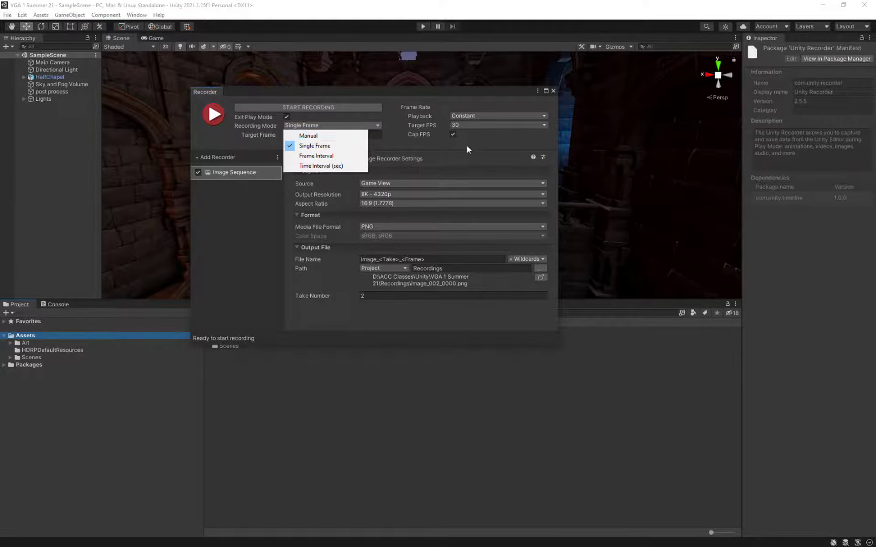
click(483, 138)
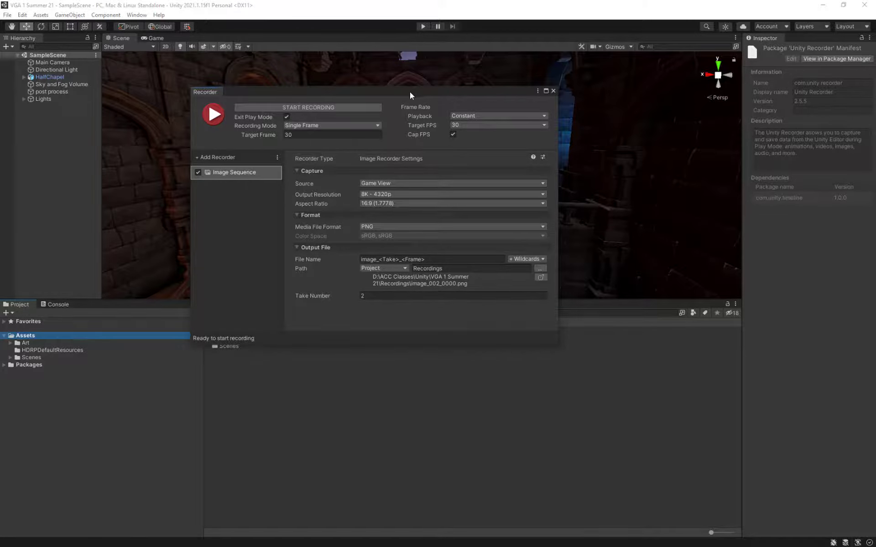
Move the Recorder window clear of the scene view and add a new Camera to the scene.
drag(409, 92, 501, 336)
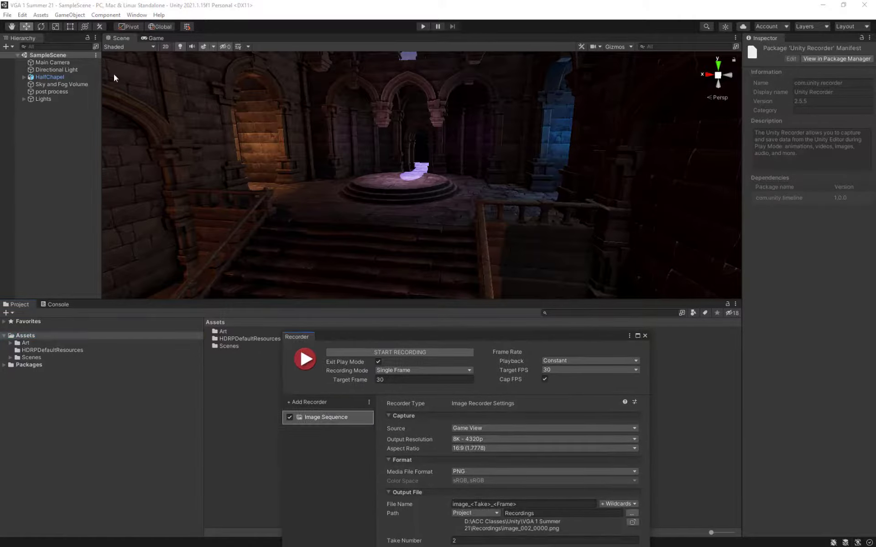
click(56, 63)
right_click(44, 121)
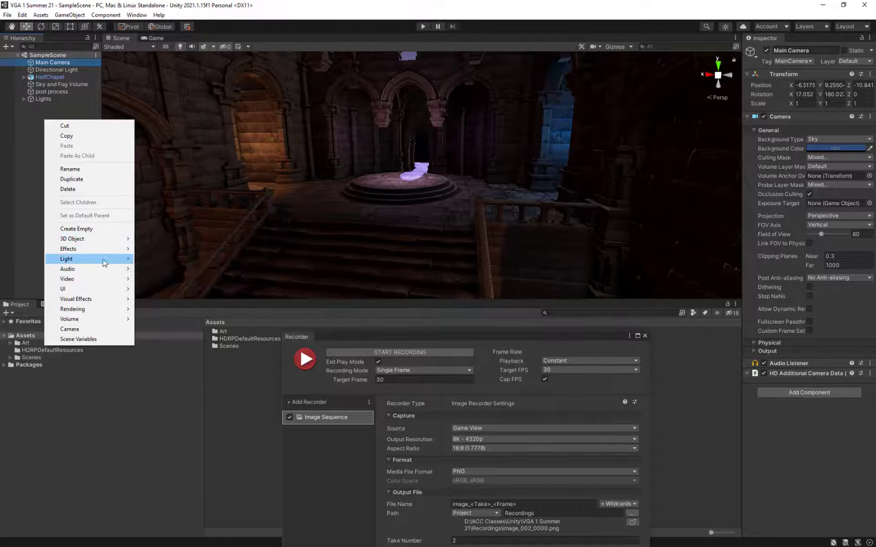
click(103, 329)
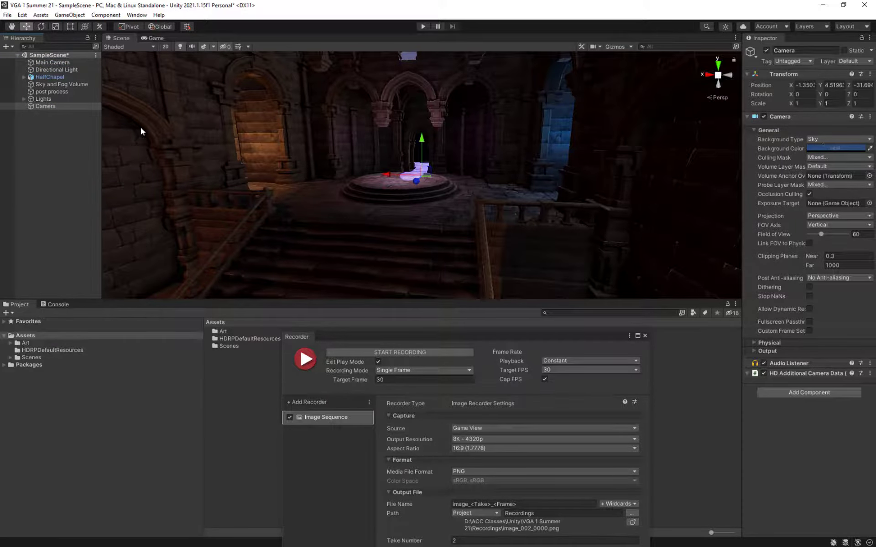
Apply Align With View to the new camera, followed by Move To View.
click(75, 15)
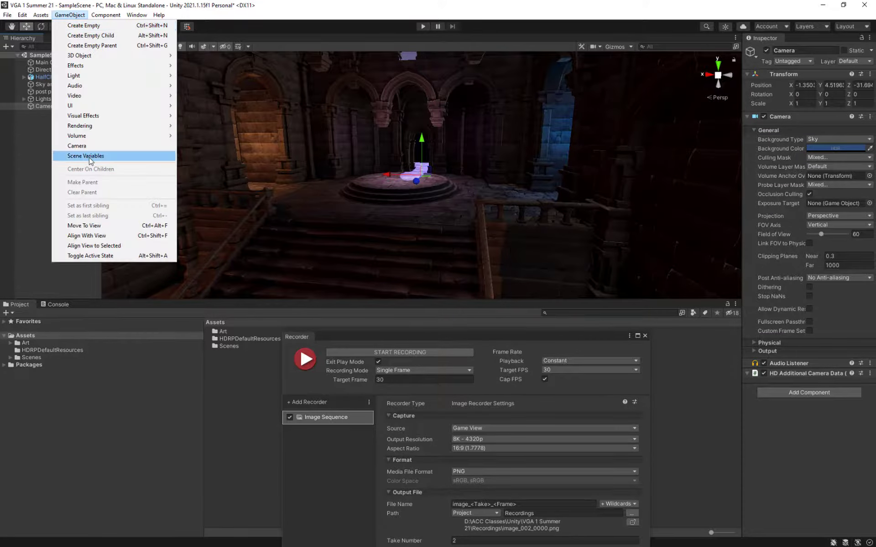
click(96, 236)
click(69, 15)
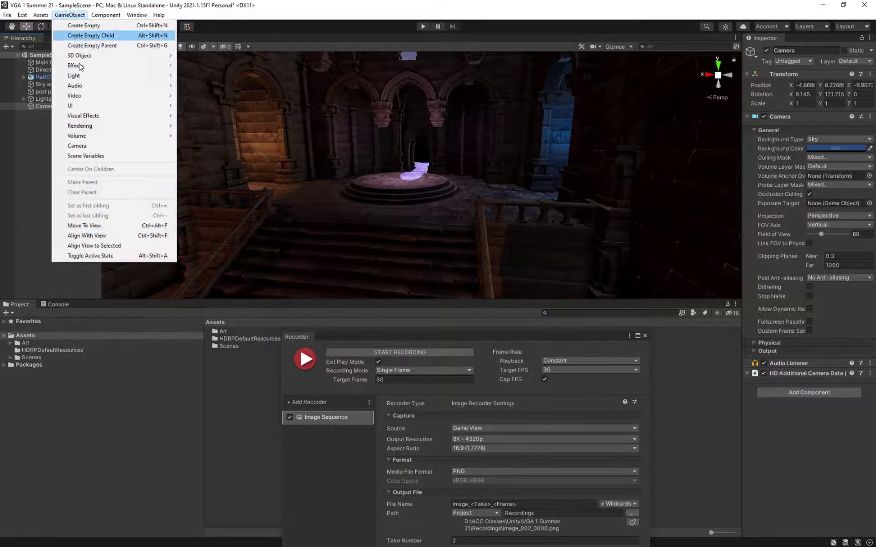
click(97, 226)
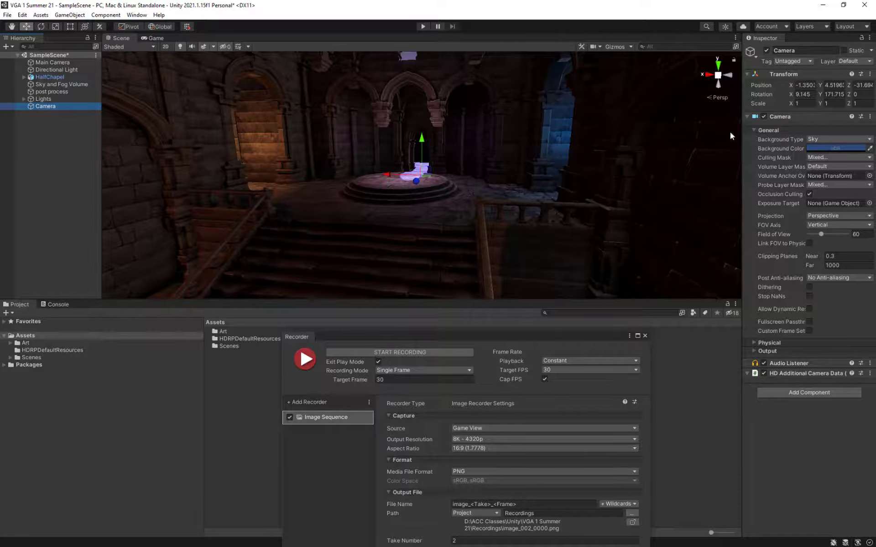
Widen the Inspector, expand the new Camera's Output settings, and set its Target Display to Display 2.
drag(573, 335, 567, 274)
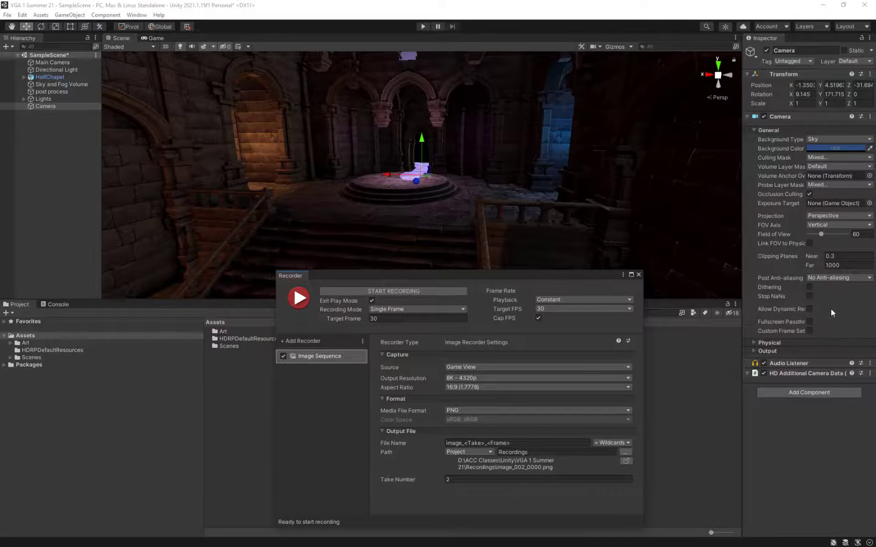
drag(742, 226, 655, 217)
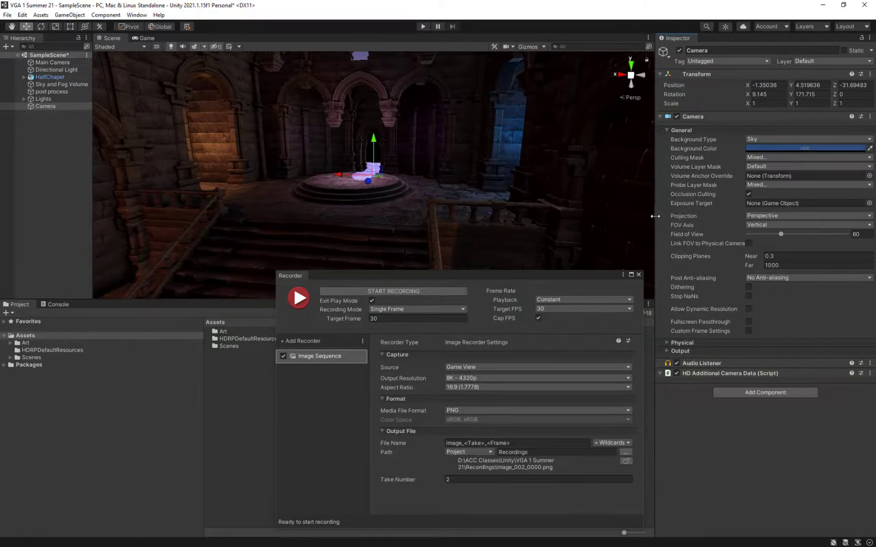
click(667, 351)
click(795, 360)
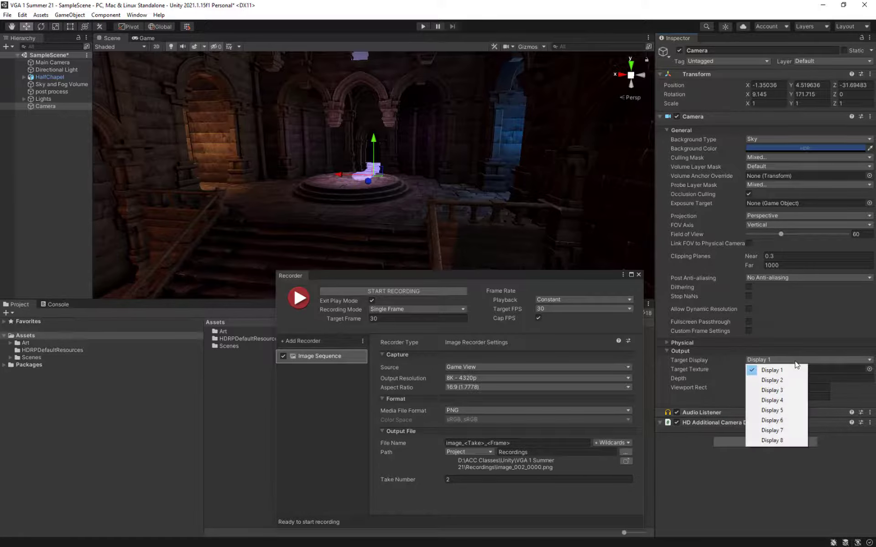
click(778, 382)
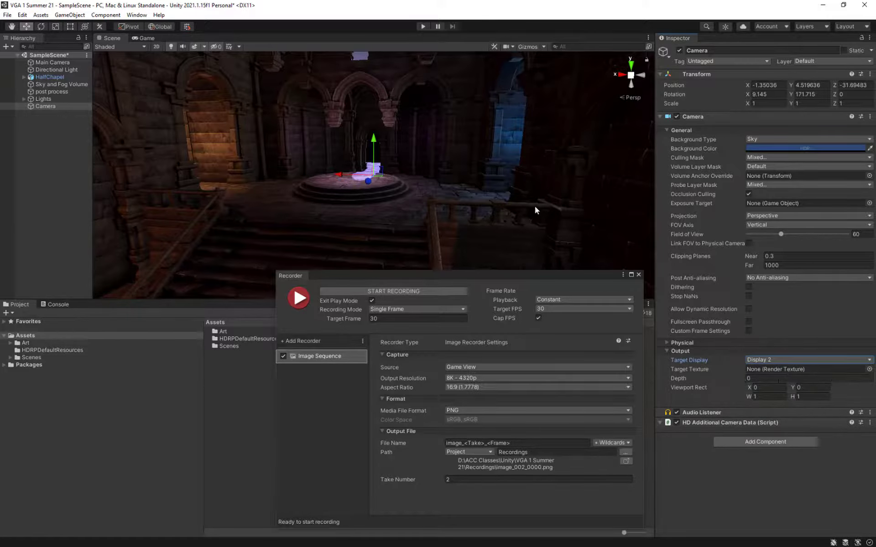
Show the Game view and switch its output to Display 2.
click(145, 38)
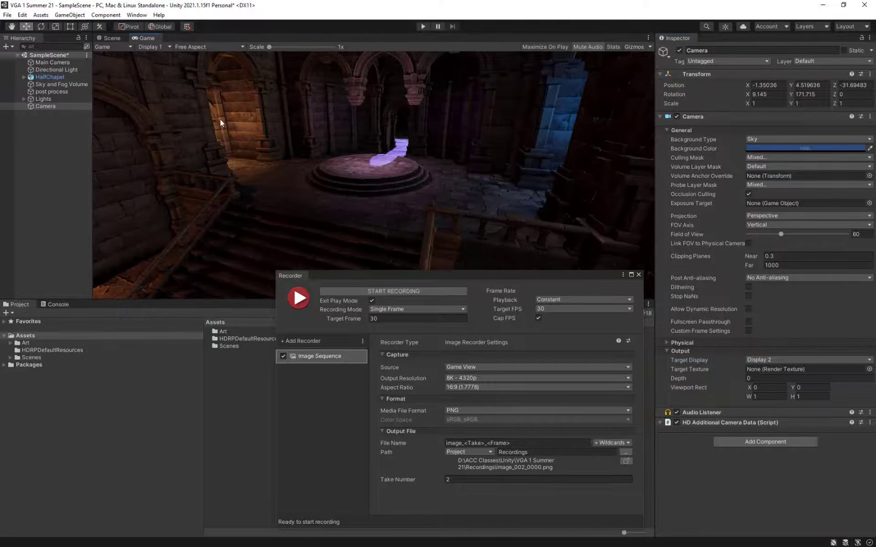
click(130, 45)
click(166, 46)
click(166, 46)
click(169, 67)
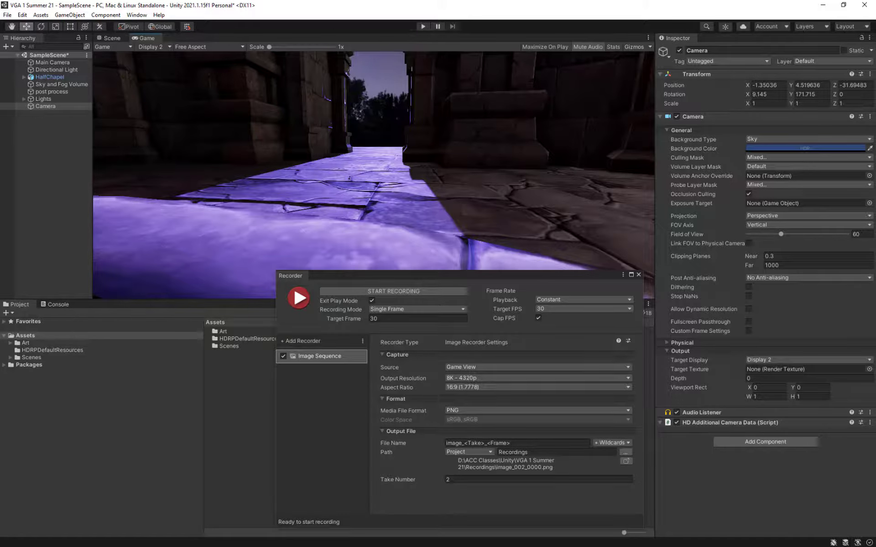
Return to the Scene view and move the new Camera up and toward the chapel's front, to about Y 11.83 and Z -10.84.
click(113, 38)
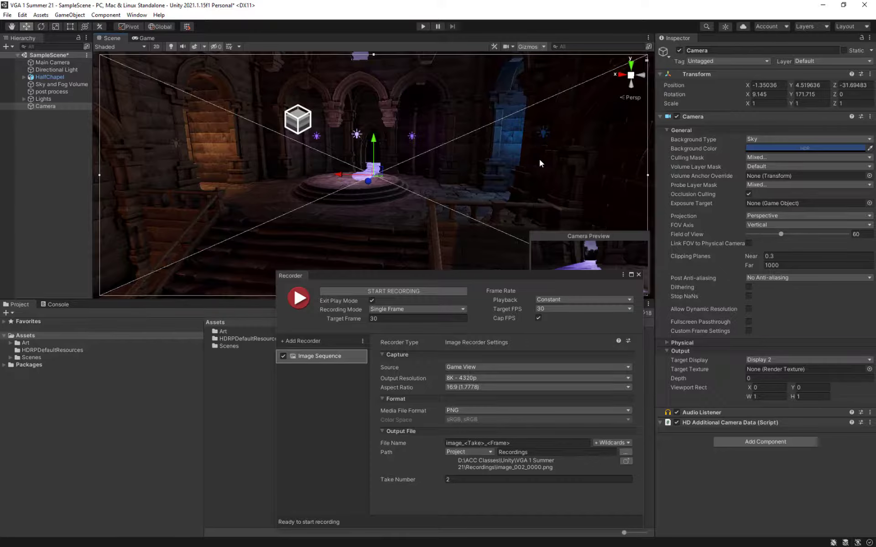
alt+drag(540, 160, 124, 206)
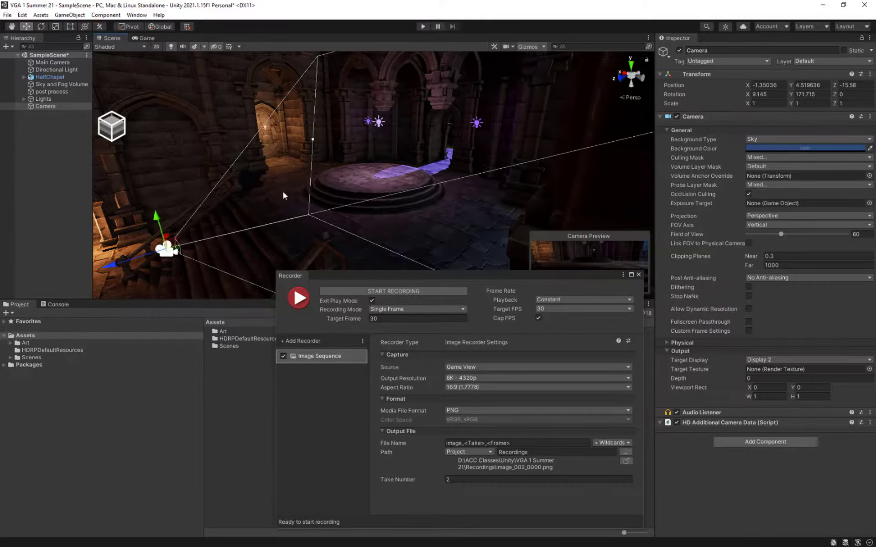
middle_drag(283, 191, 352, 182)
drag(562, 275, 415, 294)
drag(274, 170, 344, 89)
middle_drag(344, 89, 291, 149)
drag(242, 155, 101, 159)
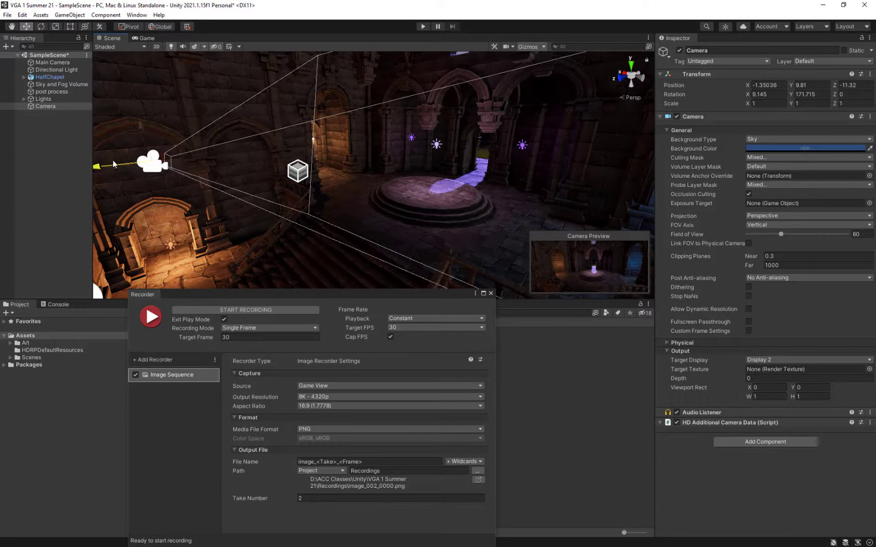
drag(144, 128, 79, 76)
middle_drag(153, 175, 259, 113)
Compare the repositioned camera's framing in the Game view with its preview in the Scene view, keeping the Recorder window clear of the image.
click(137, 37)
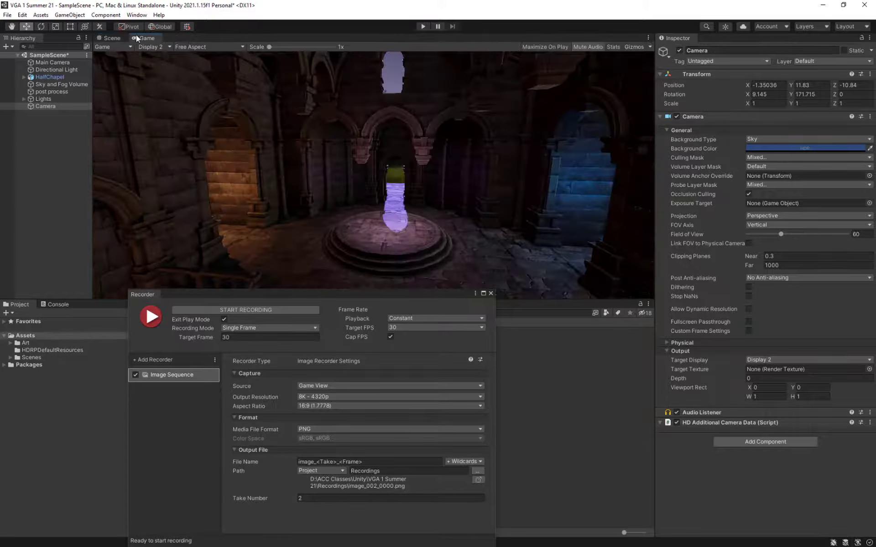
click(112, 39)
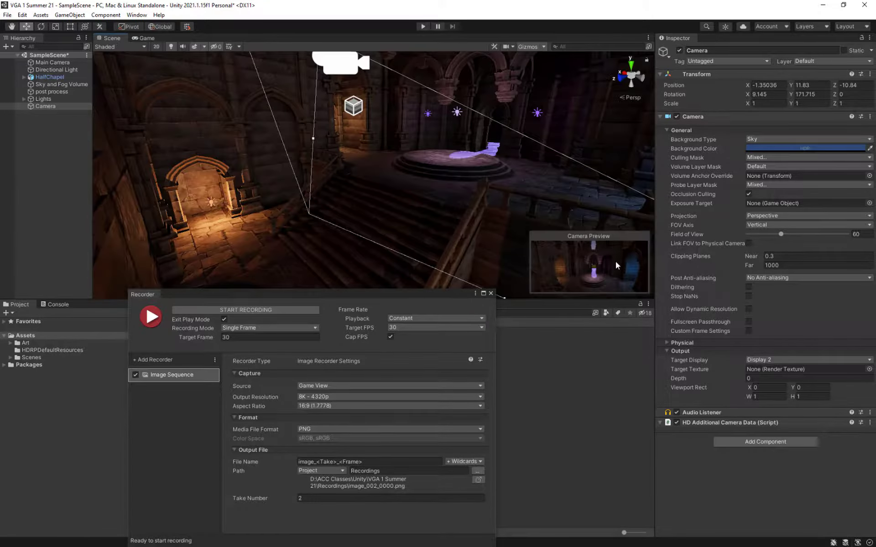
click(146, 38)
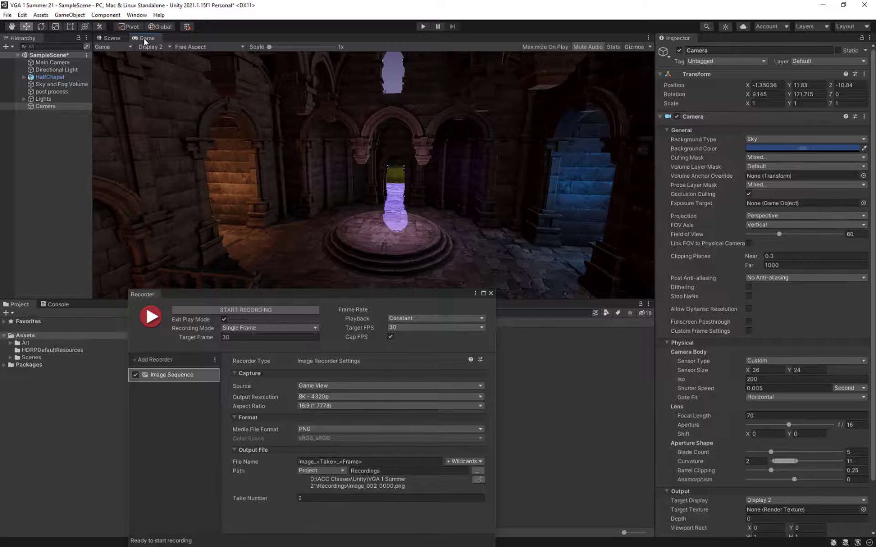
click(112, 39)
drag(407, 296, 412, 230)
click(137, 38)
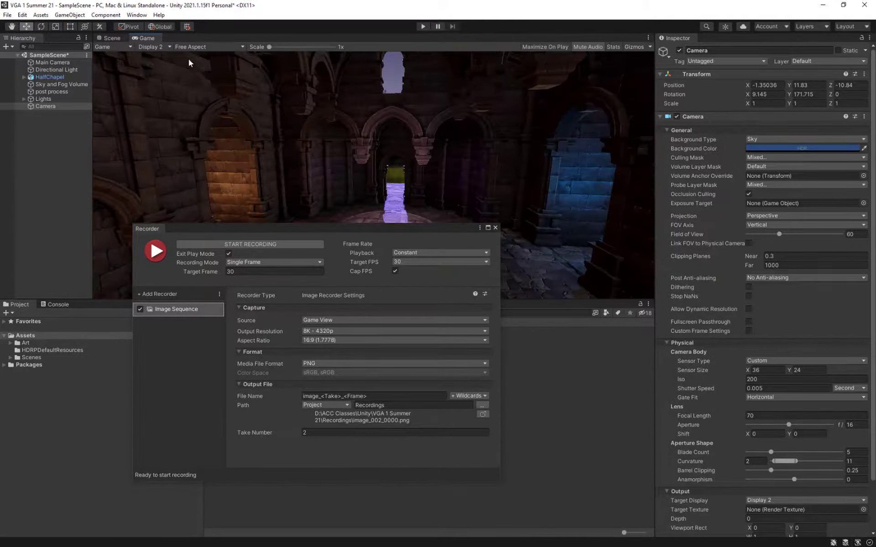
drag(437, 228, 474, 290)
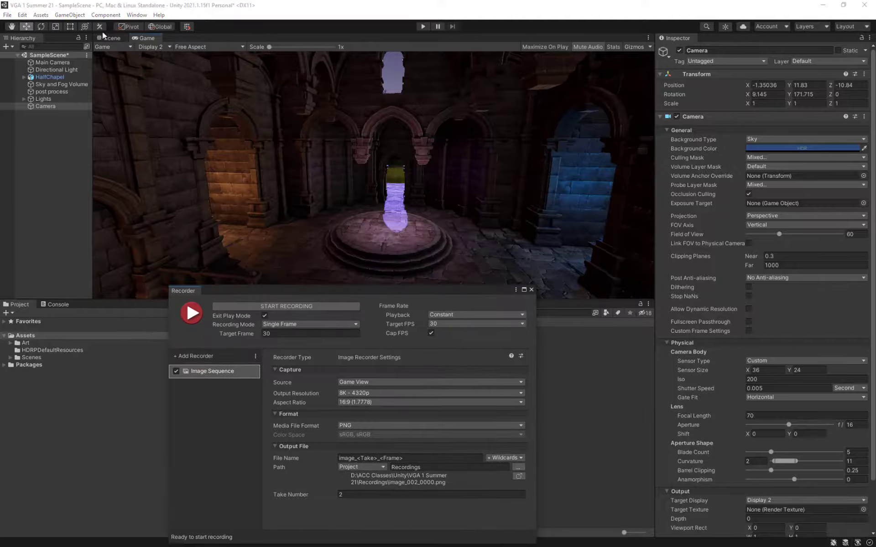
Switch the Game view to Display 1 and back to Display 2 to compare the two cameras.
click(150, 46)
click(162, 56)
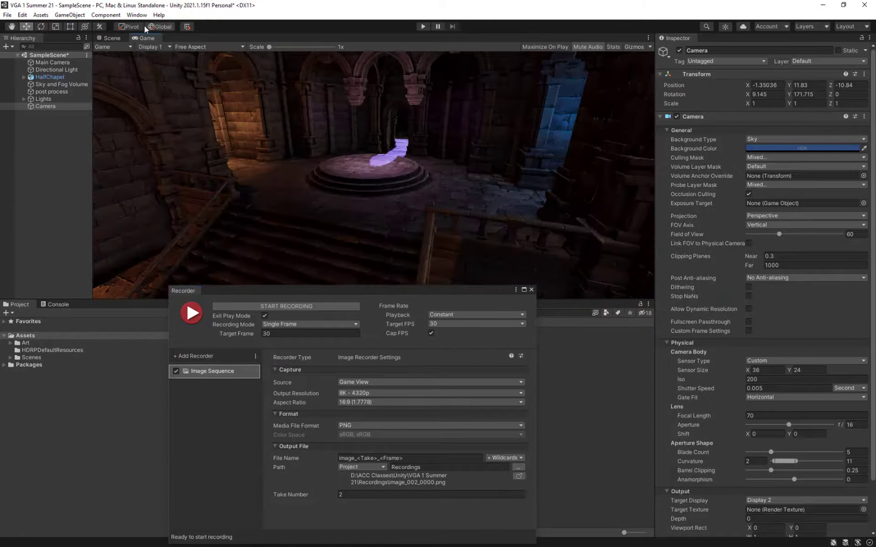
click(150, 47)
click(167, 67)
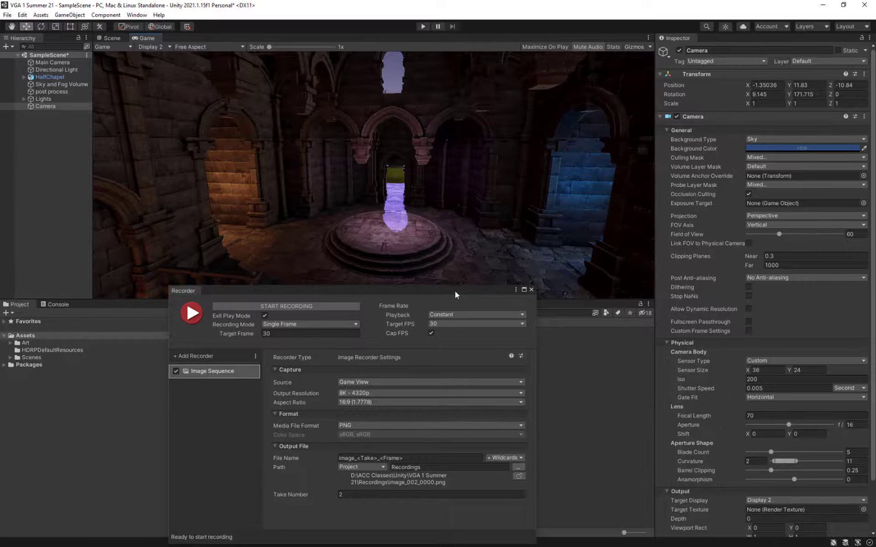
Record a single 8K frame of the Display 2 Game view with the Recorder.
drag(455, 295, 456, 171)
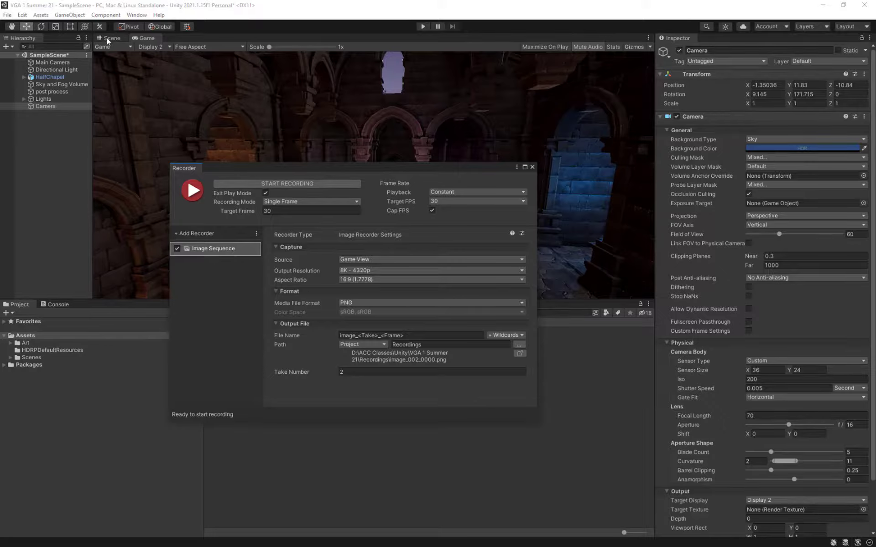
click(301, 184)
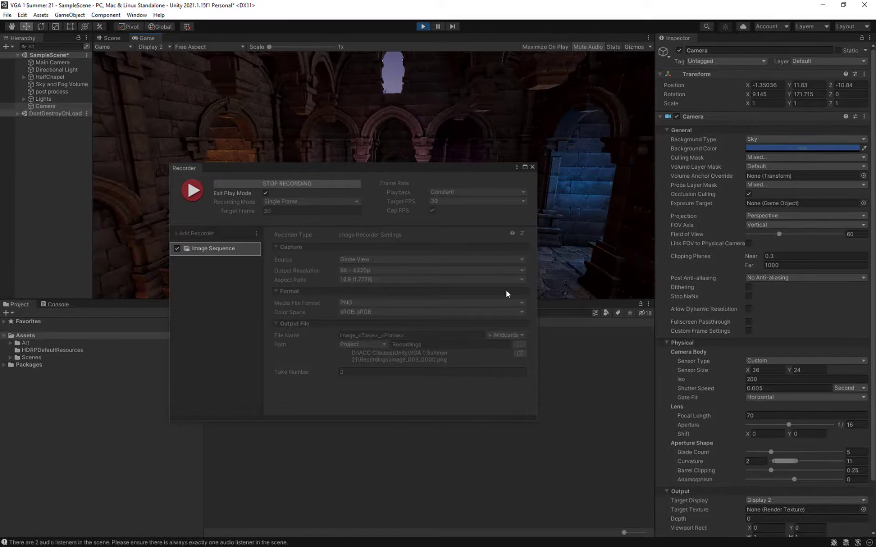
click(423, 27)
Open the recorder's output location, compare image_002_0030.png with image_001_0030.png, and return to the Unity editor.
drag(522, 267, 393, 179)
click(492, 365)
drag(460, 191, 403, 83)
double_click(343, 192)
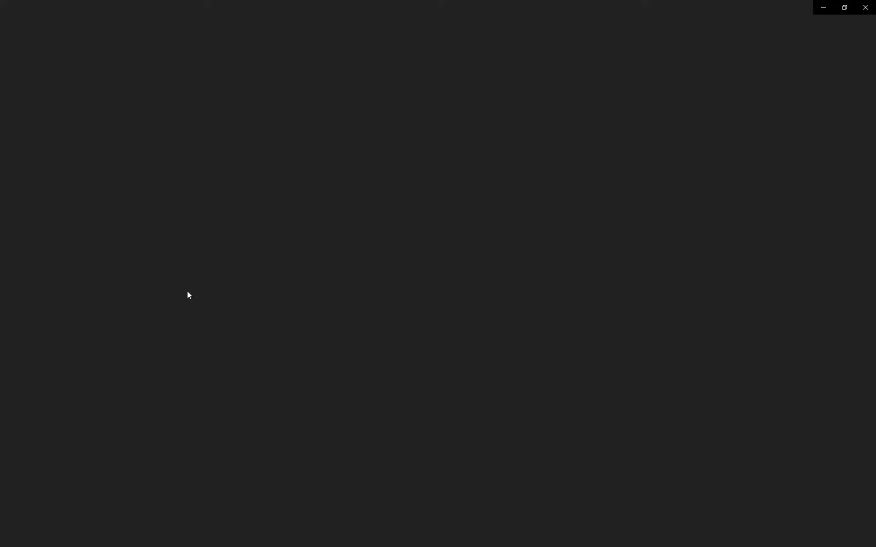
key(Left)
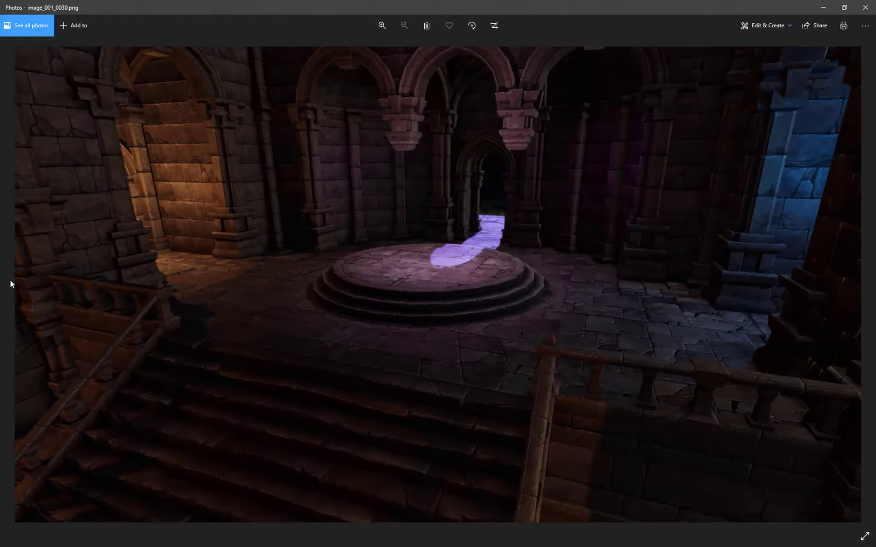
click(855, 291)
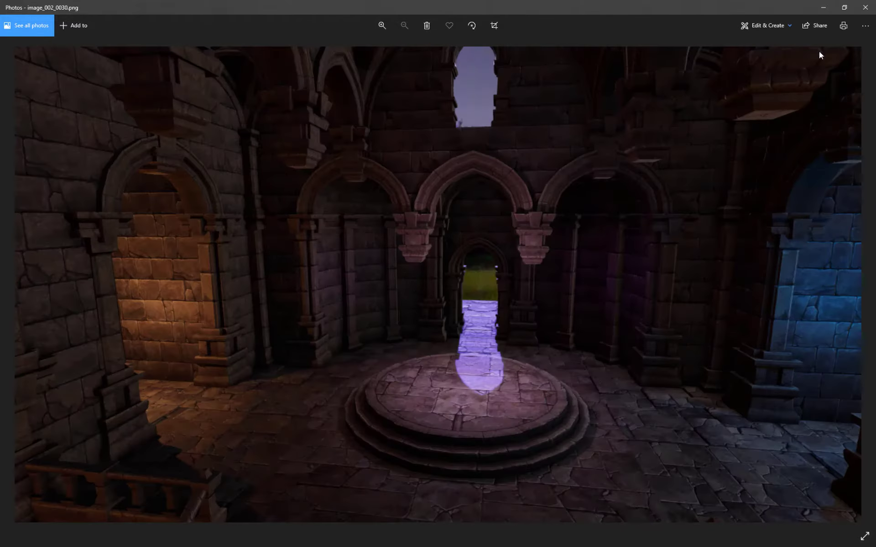
click(865, 7)
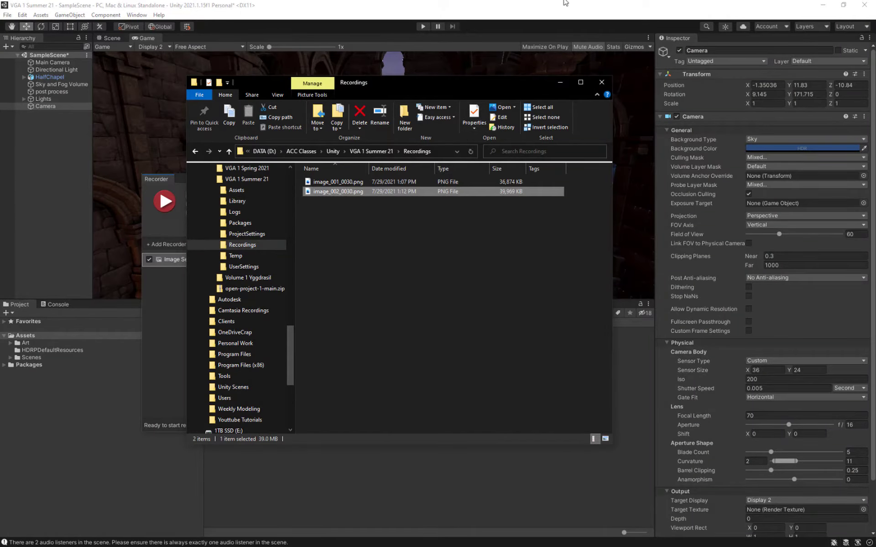
click(561, 83)
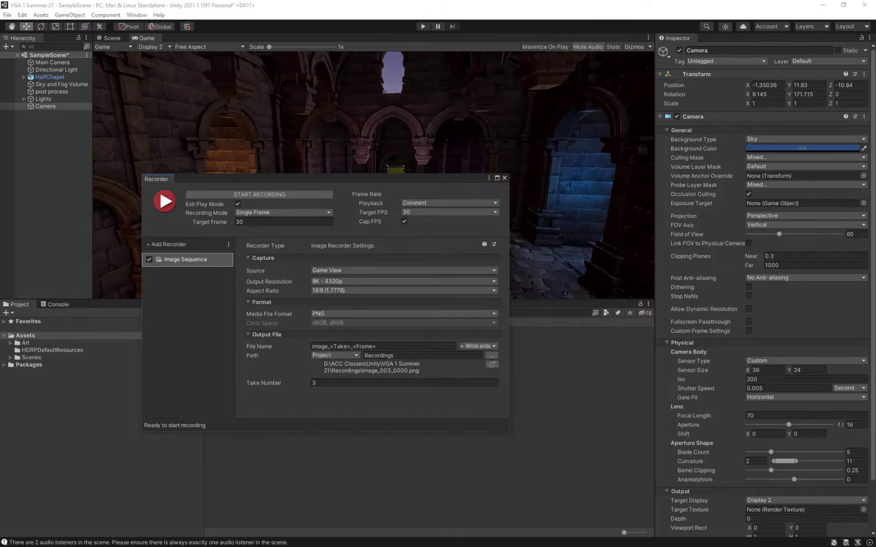